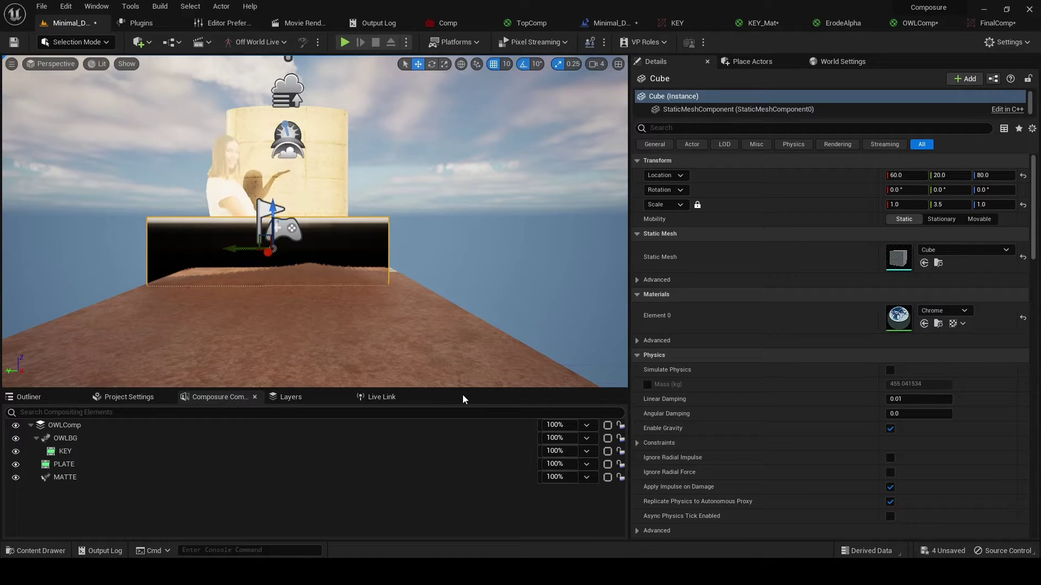
Step: Select the OWLComp composite to show its Details and an inset preview of its composited output
left_click(96, 425)
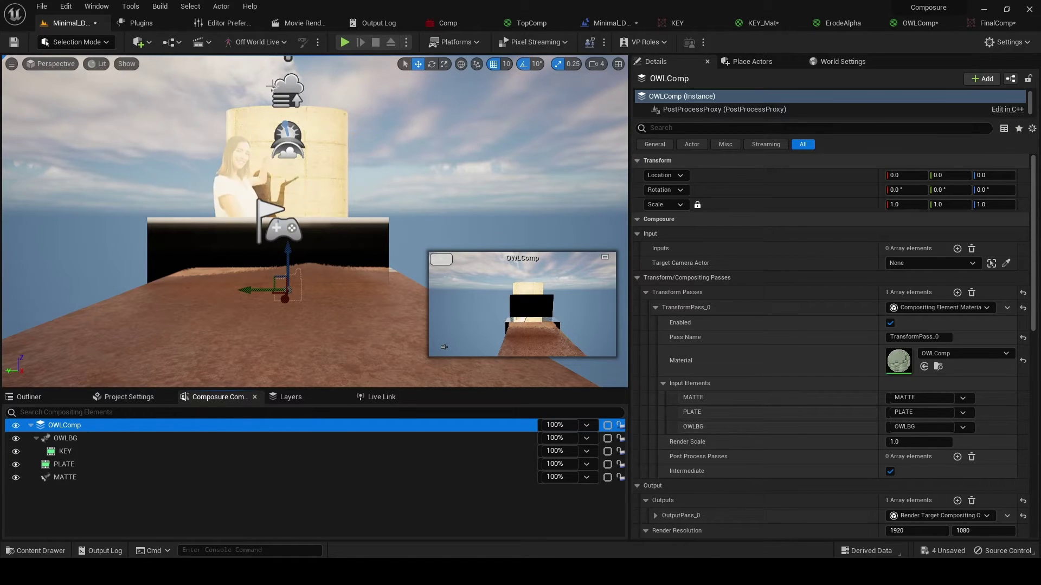
left_click(266, 42)
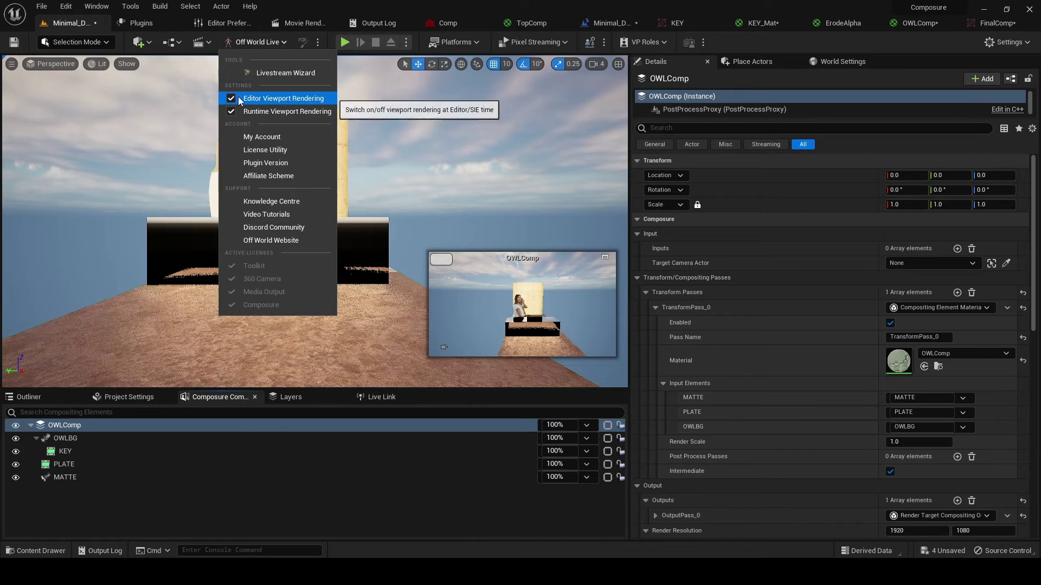
left_click(282, 98)
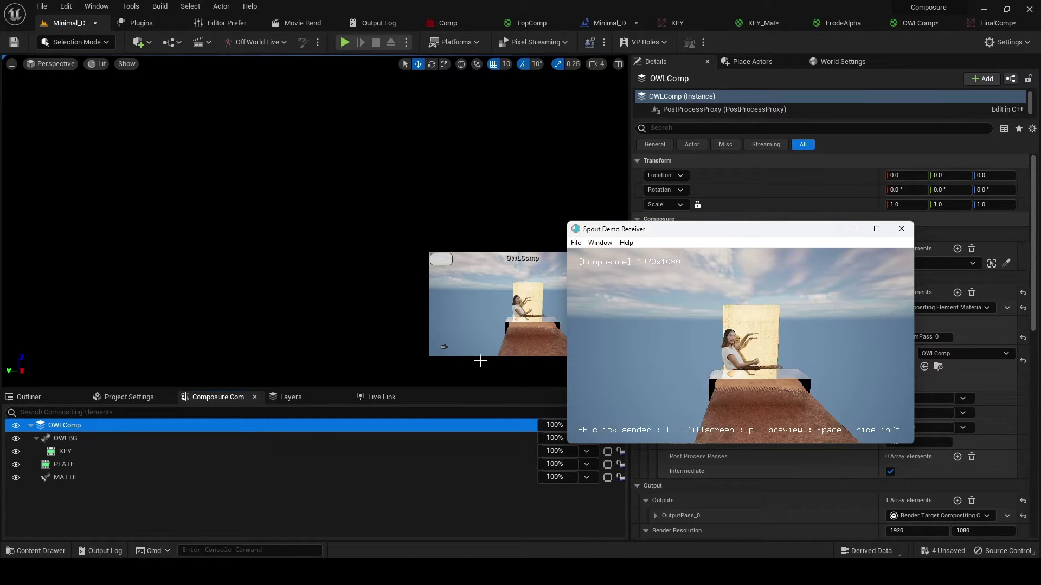
left_click(473, 397)
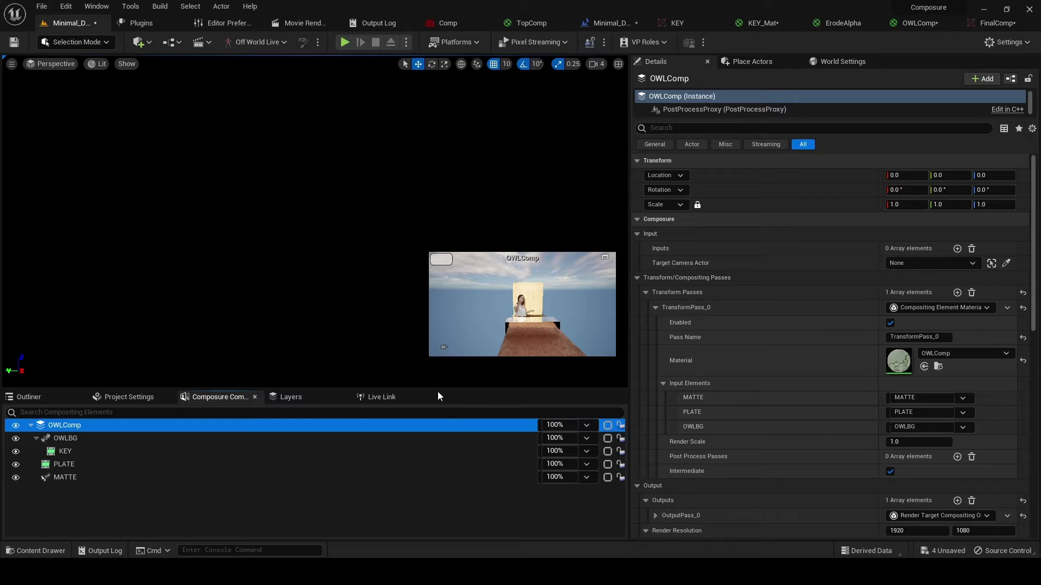
left_click(270, 46)
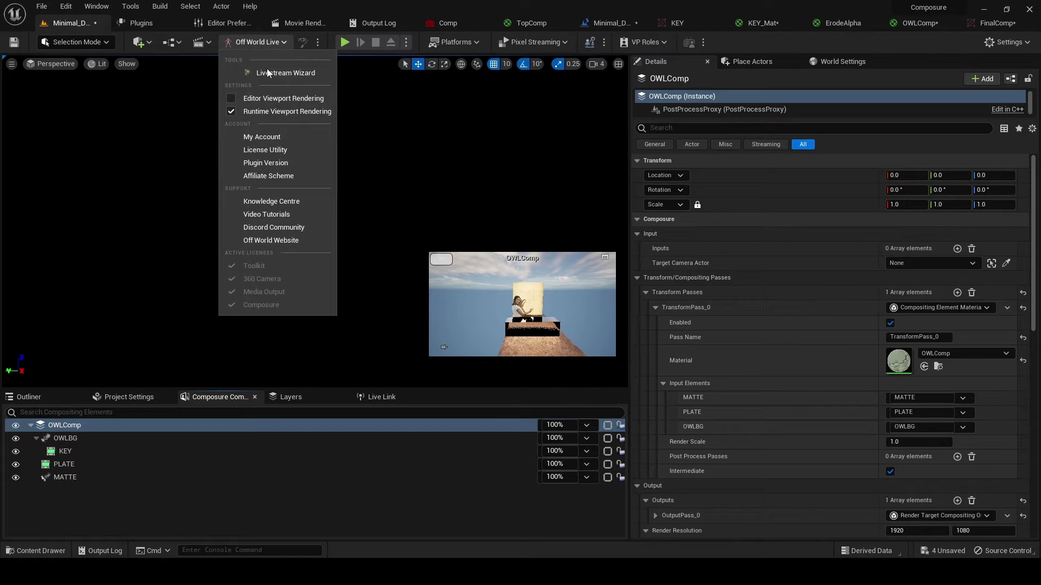
left_click(255, 99)
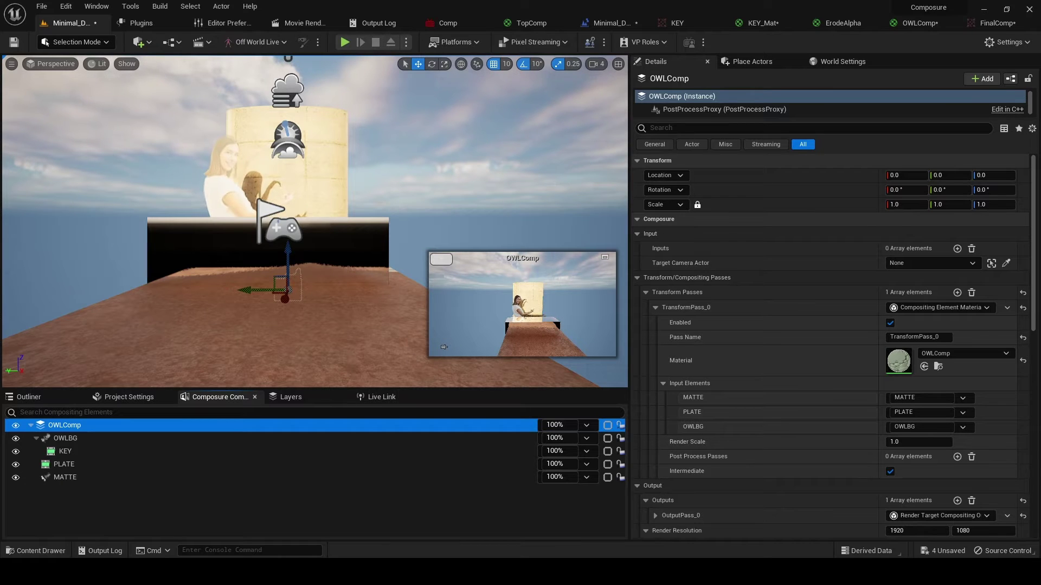
left_click(601, 24)
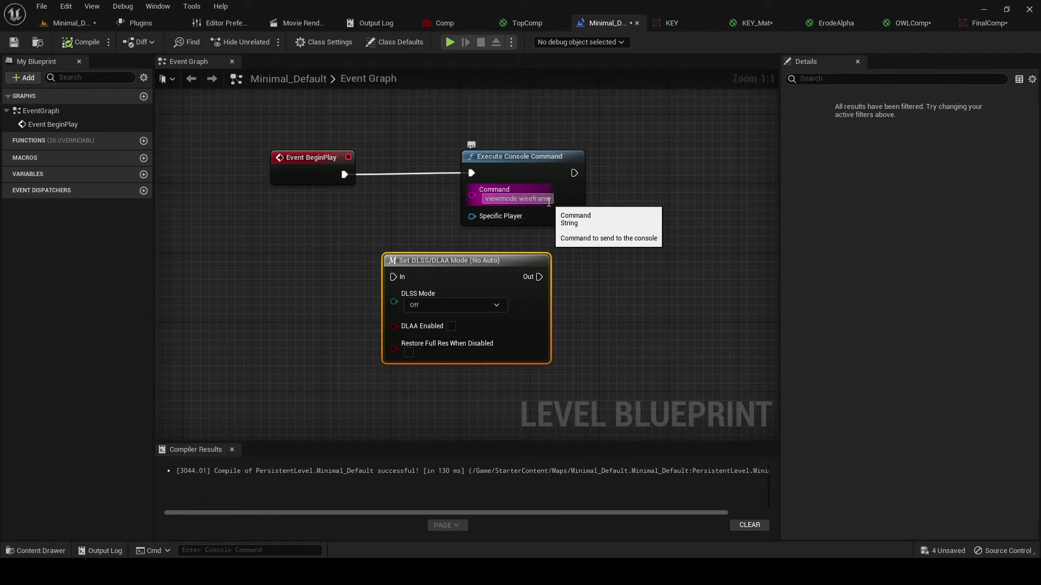
left_click(69, 23)
left_click(91, 64)
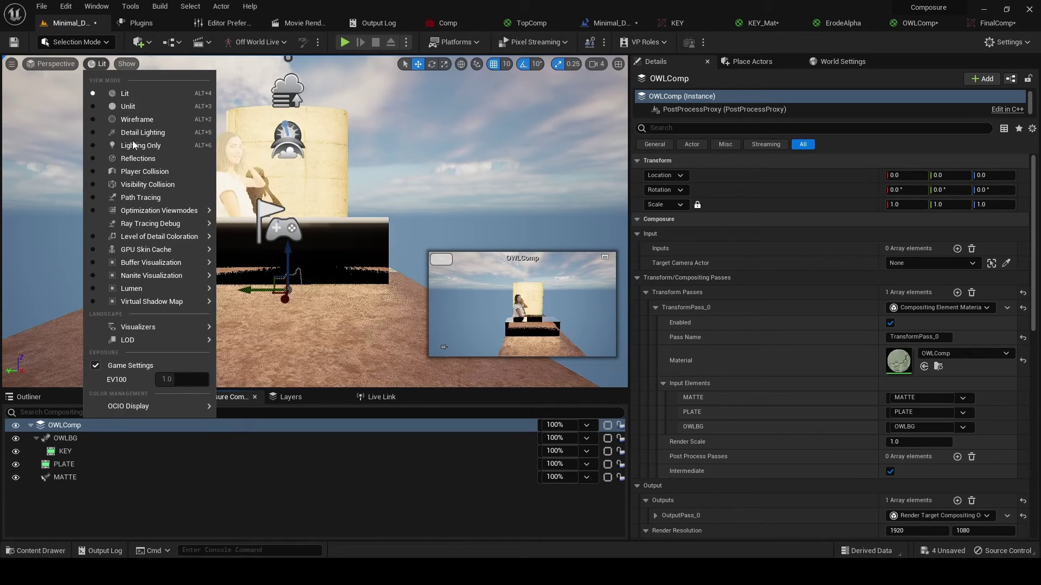
left_click(136, 120)
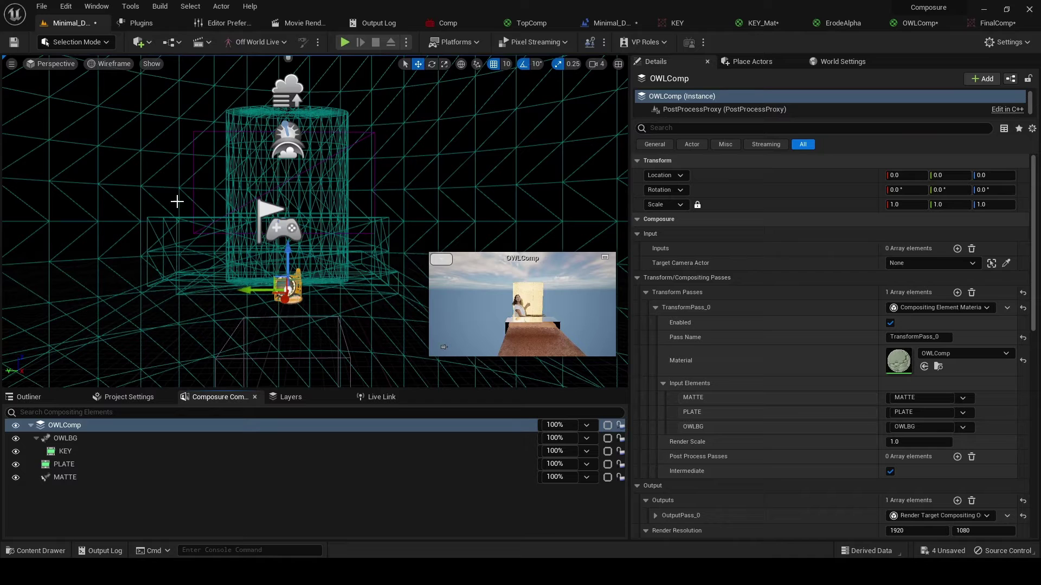
left_click(108, 64)
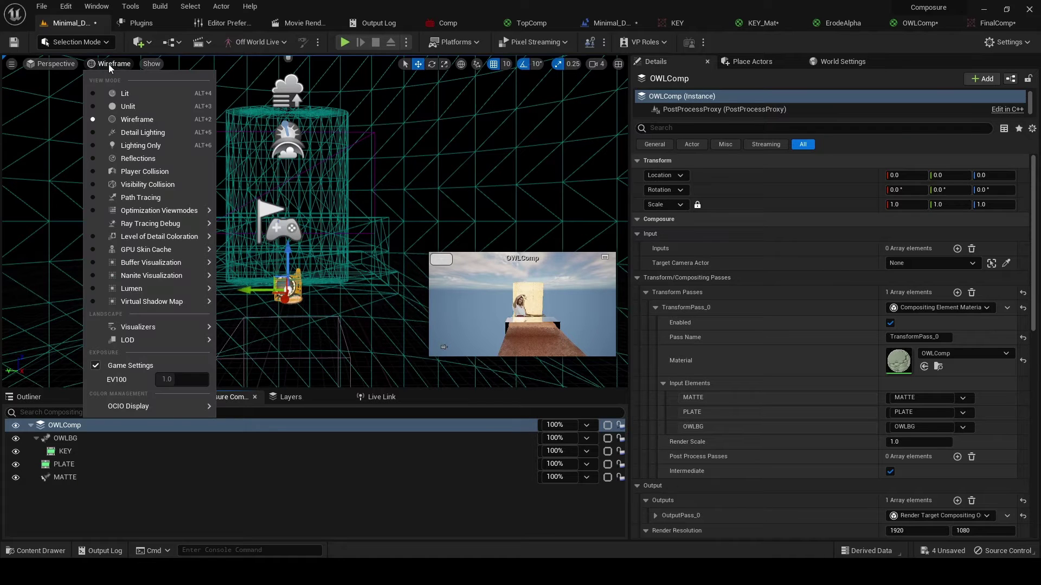
left_click(113, 93)
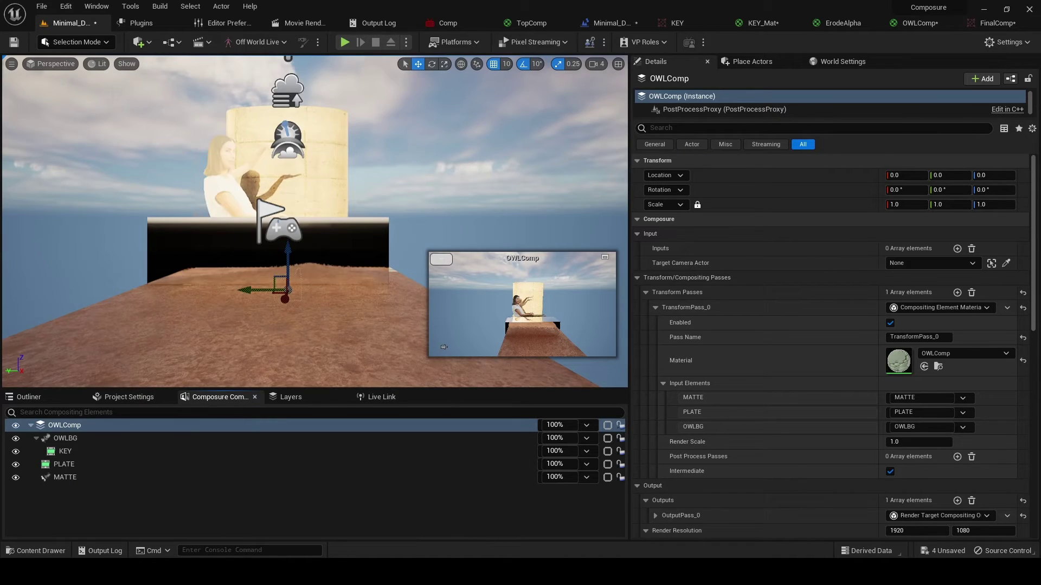
left_click(606, 23)
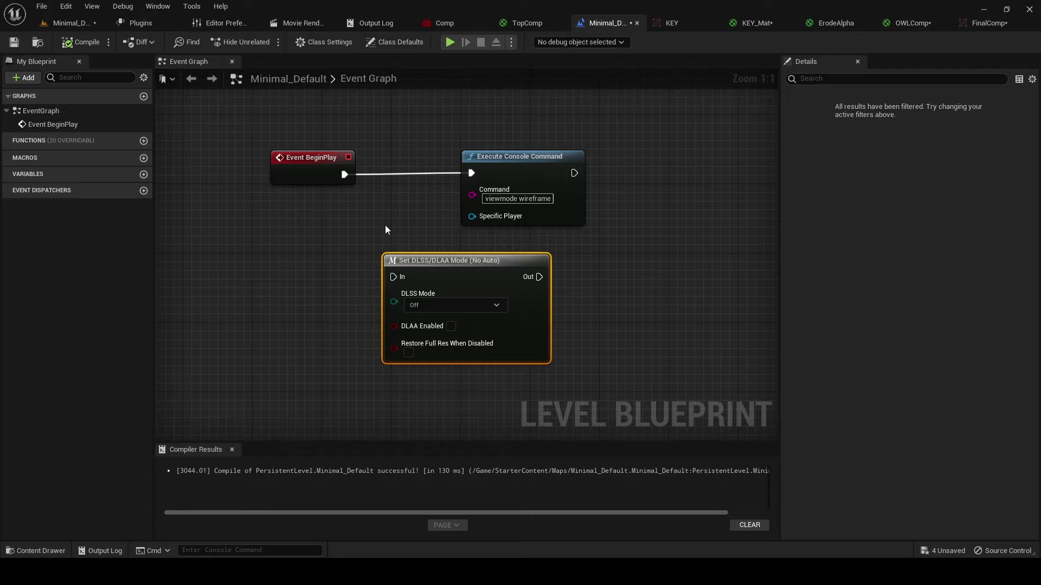
left_click(62, 24)
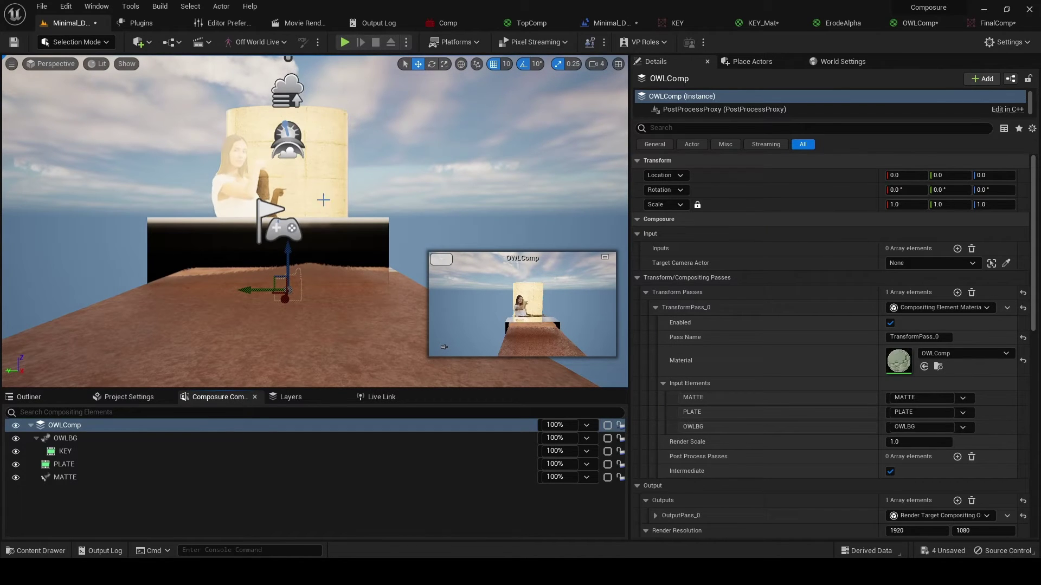
Step: Start Play, play the green-screen Movie source in the Comp media player, and return to the level
left_click(339, 43)
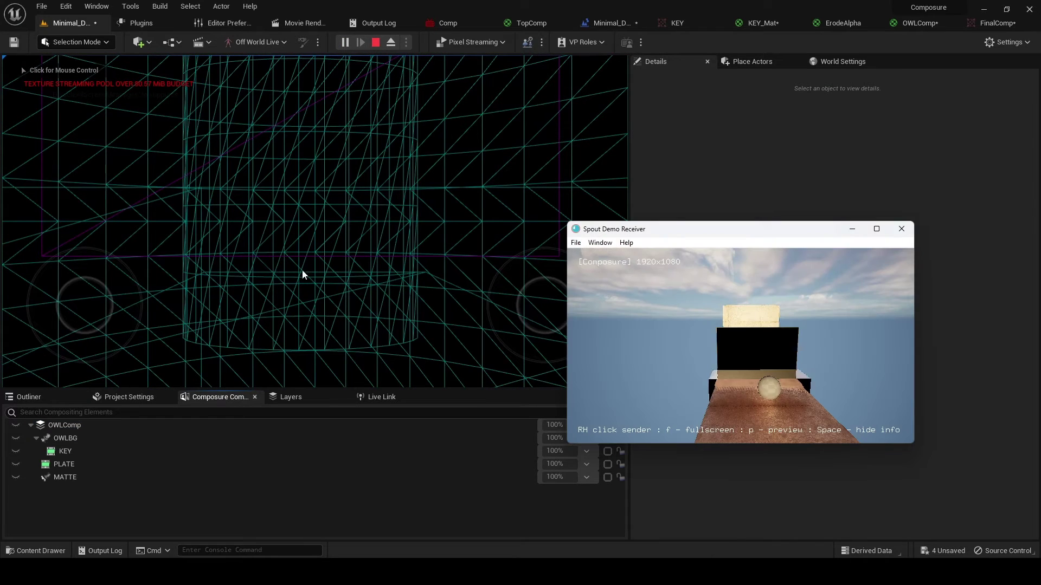
left_click(440, 24)
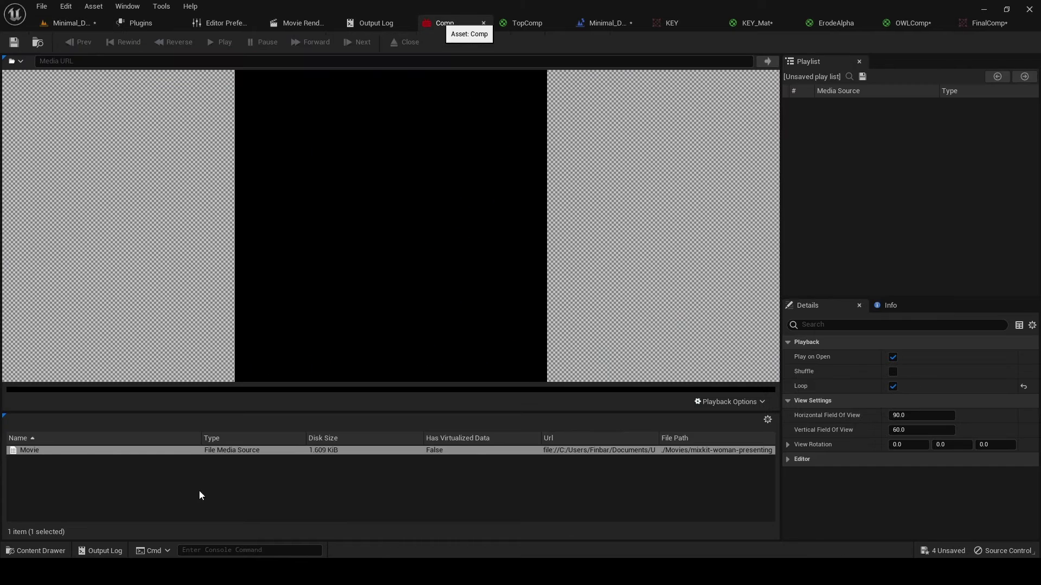
double_click(202, 452)
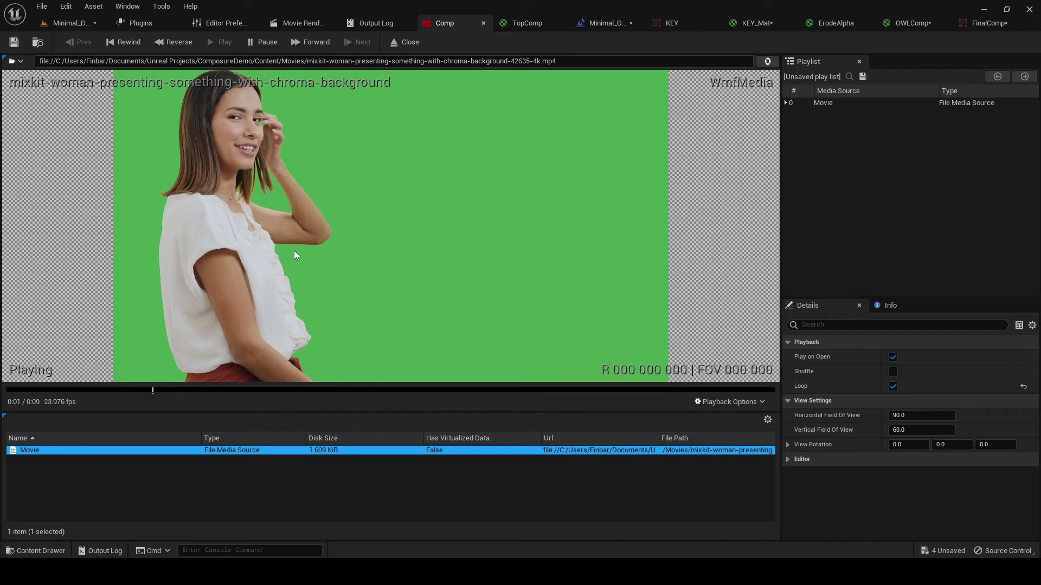
key("alt+Tab")
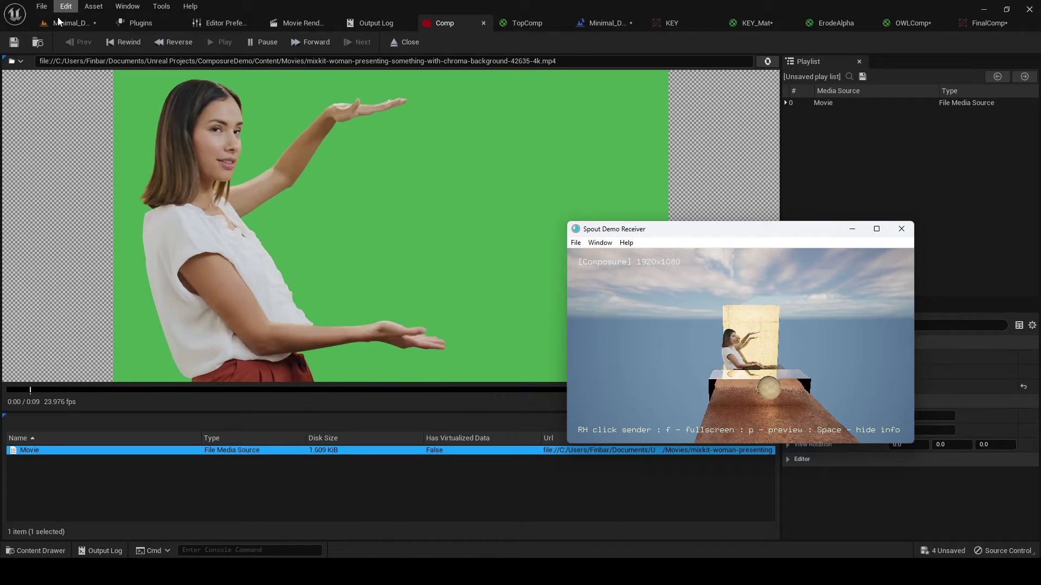
left_click(64, 24)
left_click(64, 24)
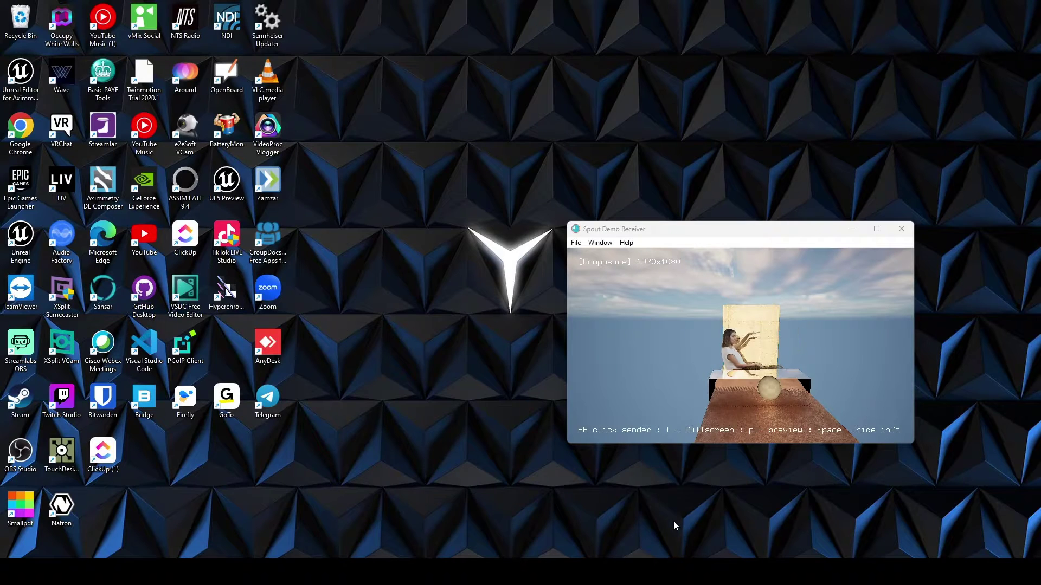
Step: Bring the Spout Demo Receiver window forward, then go back to the Composure Compositing list
left_click(673, 521)
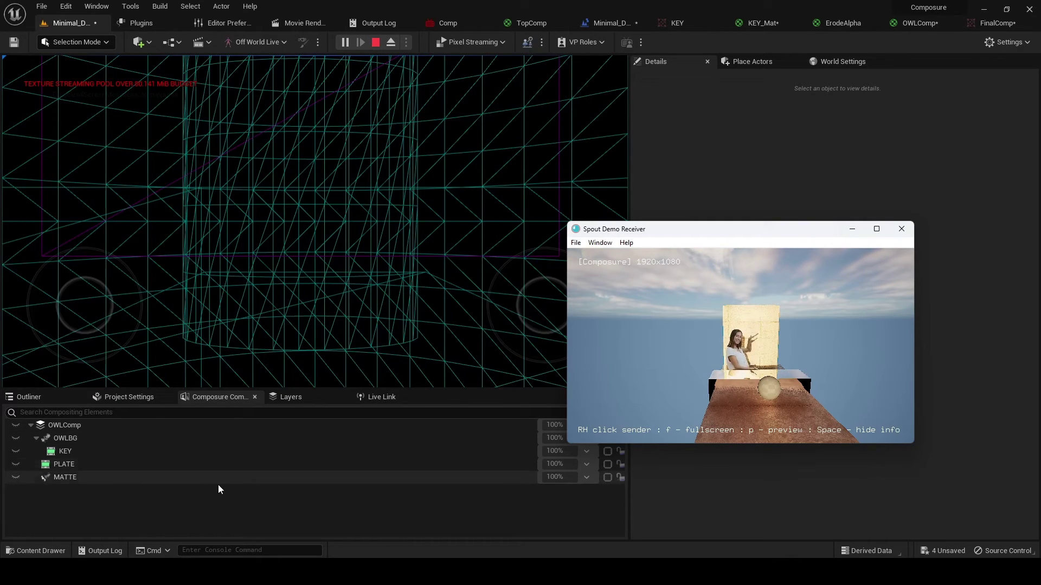
left_click(131, 397)
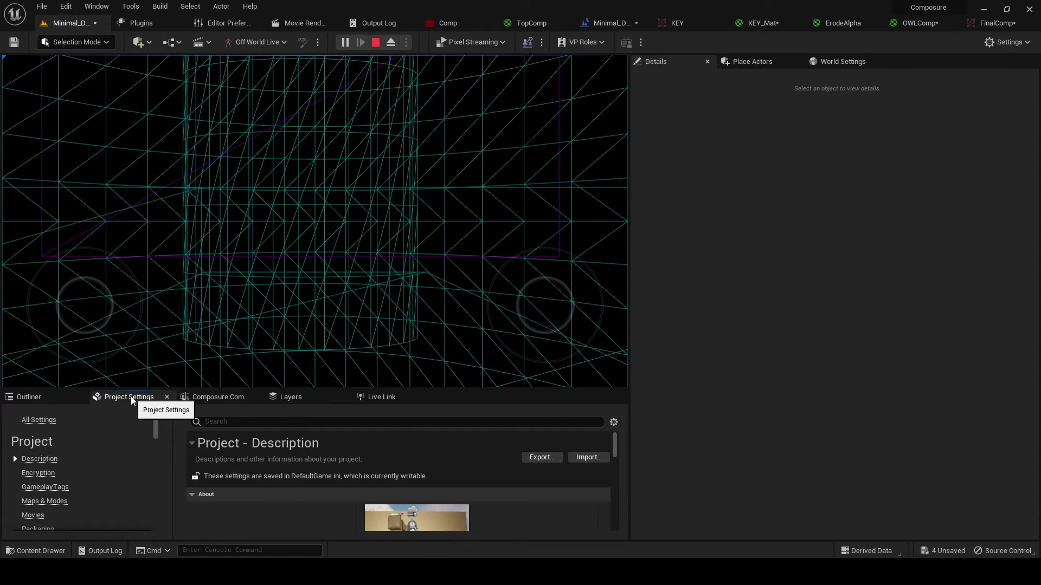
left_click(203, 399)
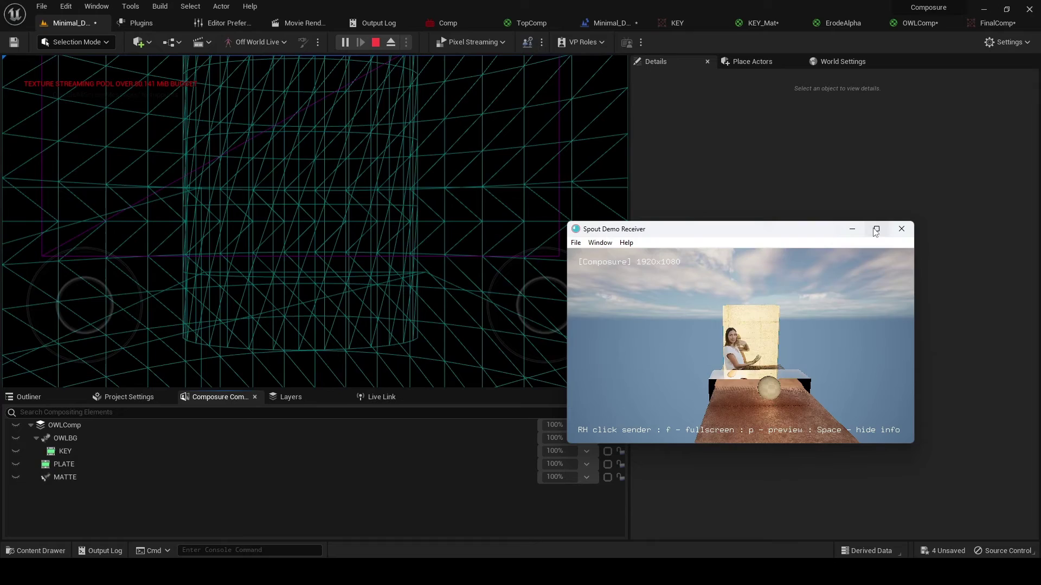
Step: Snap the Spout receiver to the right half of the screen and the Unreal Editor to the left
mouse_move(875, 232)
left_click(831, 267)
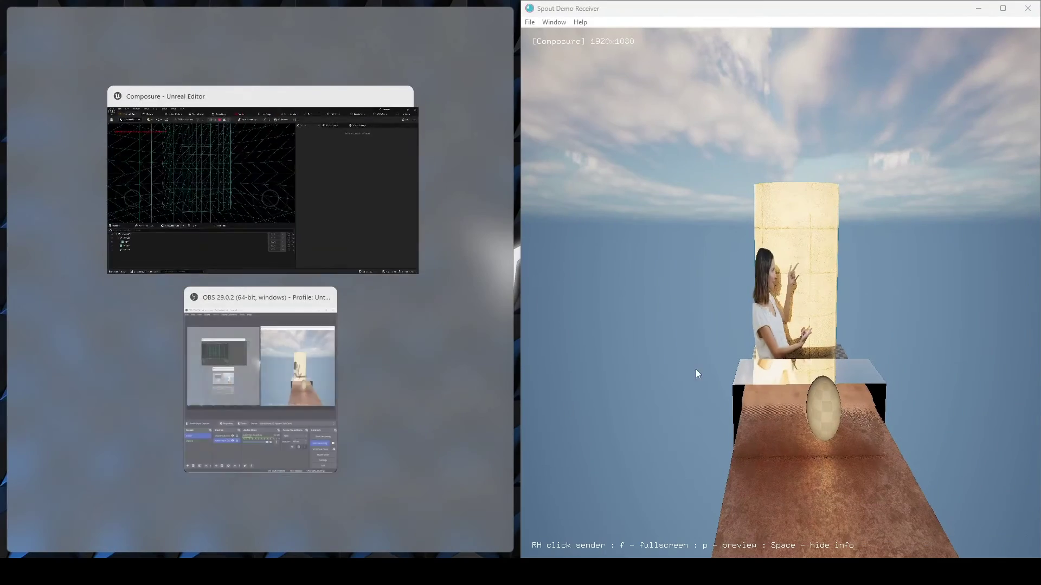
left_click(220, 187)
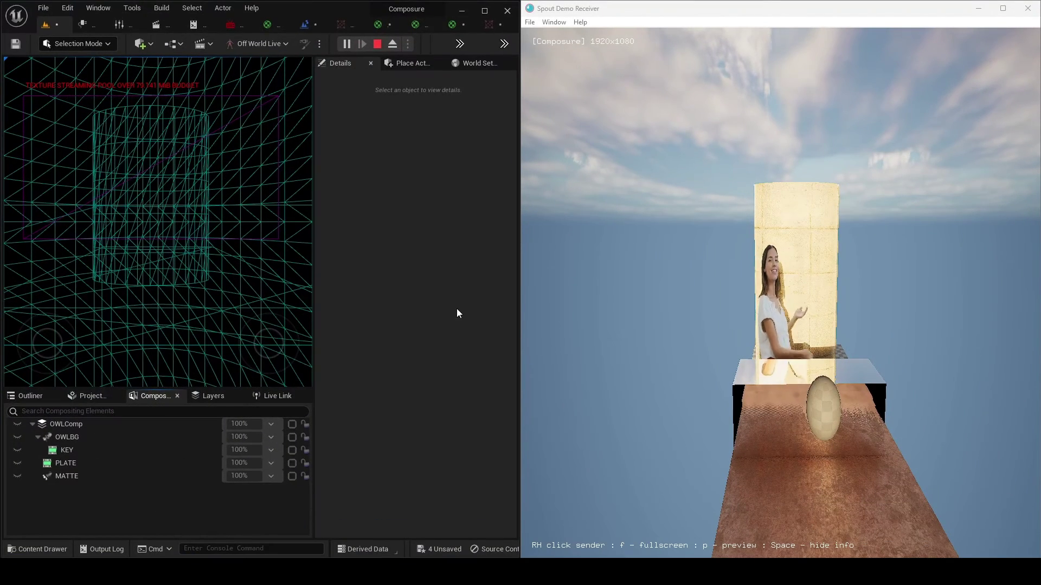
Step: Inspect the OWLComp, OWLBG, KEY, PLATE and MATTE elements in the Composure tree, ending on OWLComp
left_click(101, 396)
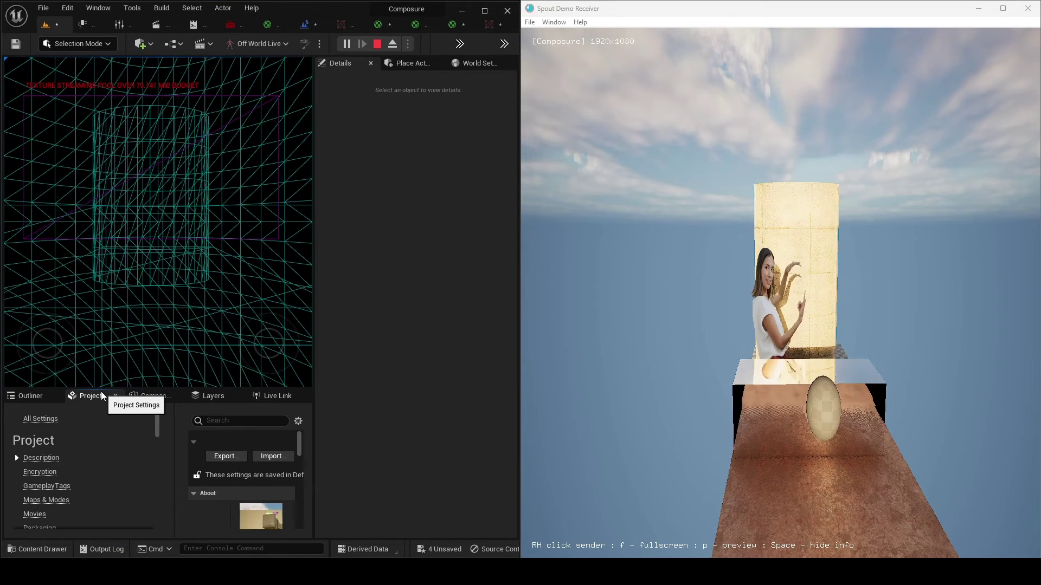
left_click(212, 397)
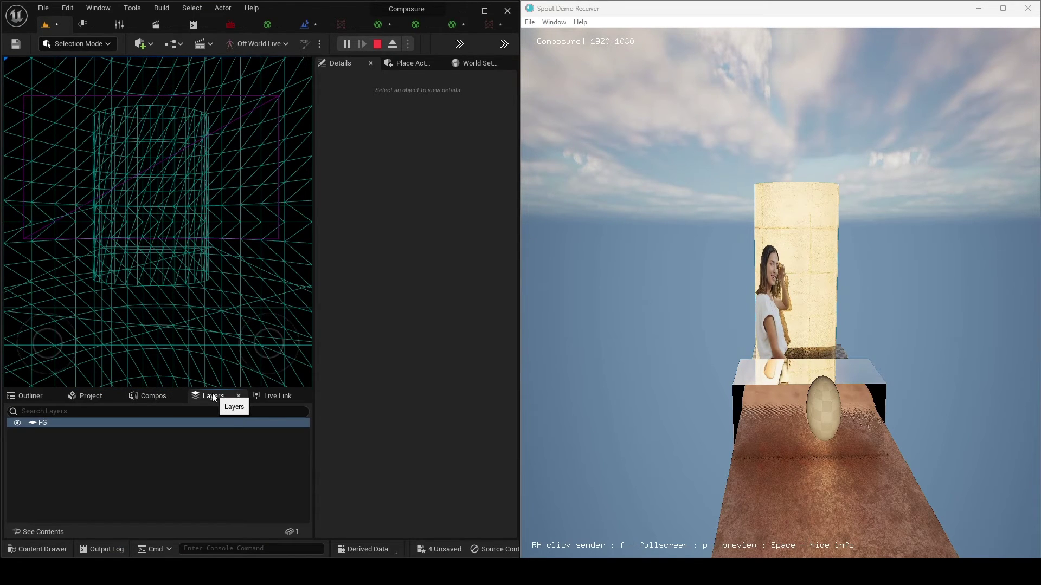
left_click(92, 398)
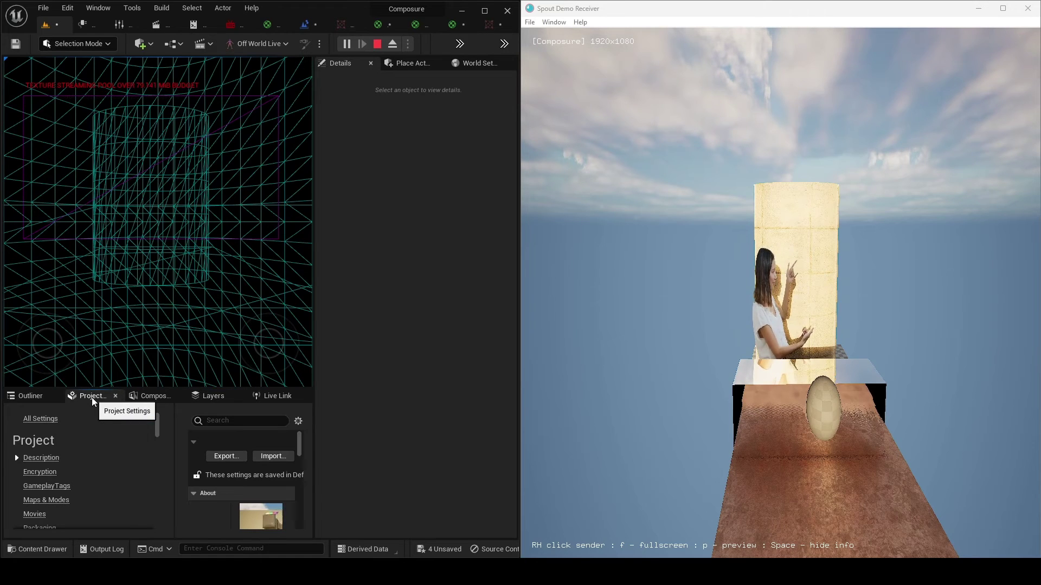
left_click(151, 398)
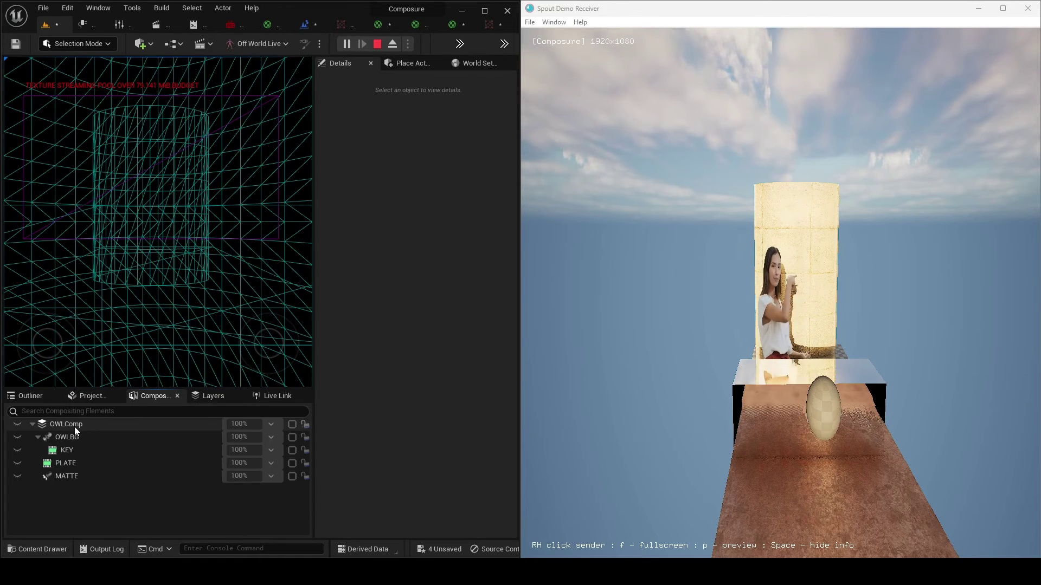
left_click(74, 427)
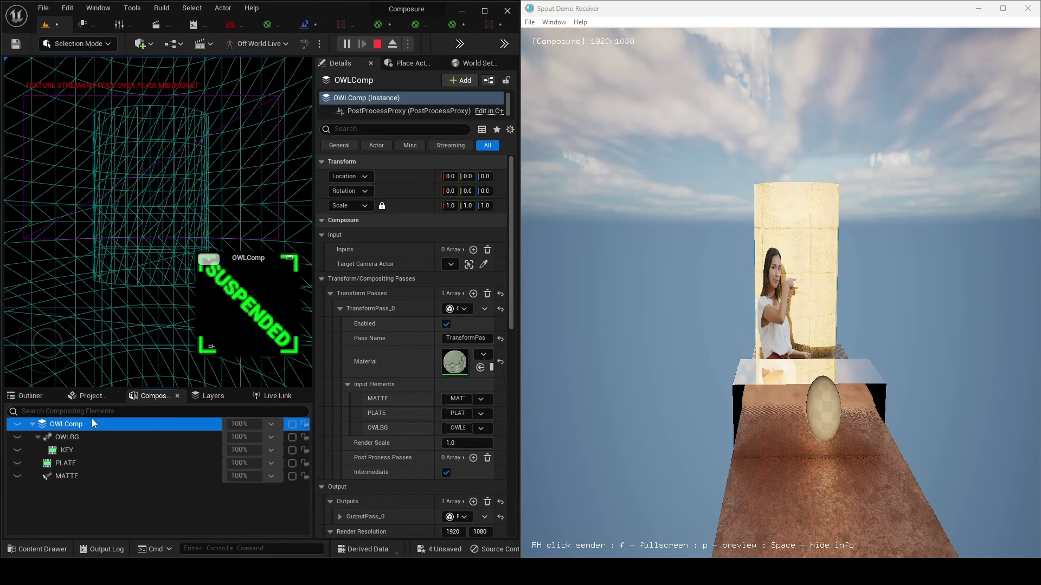
left_click(85, 436)
left_click(80, 450)
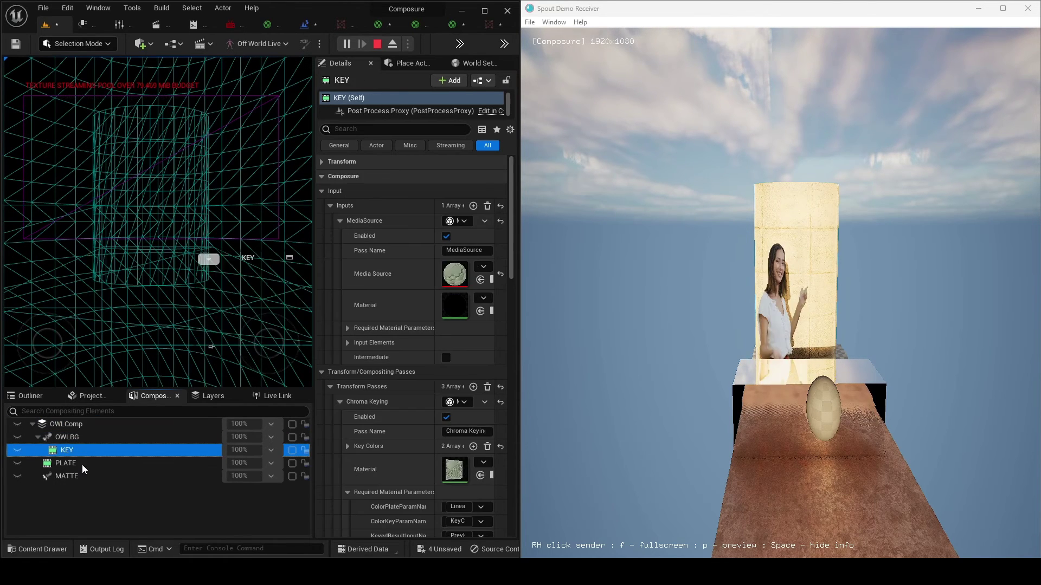
left_click(82, 464)
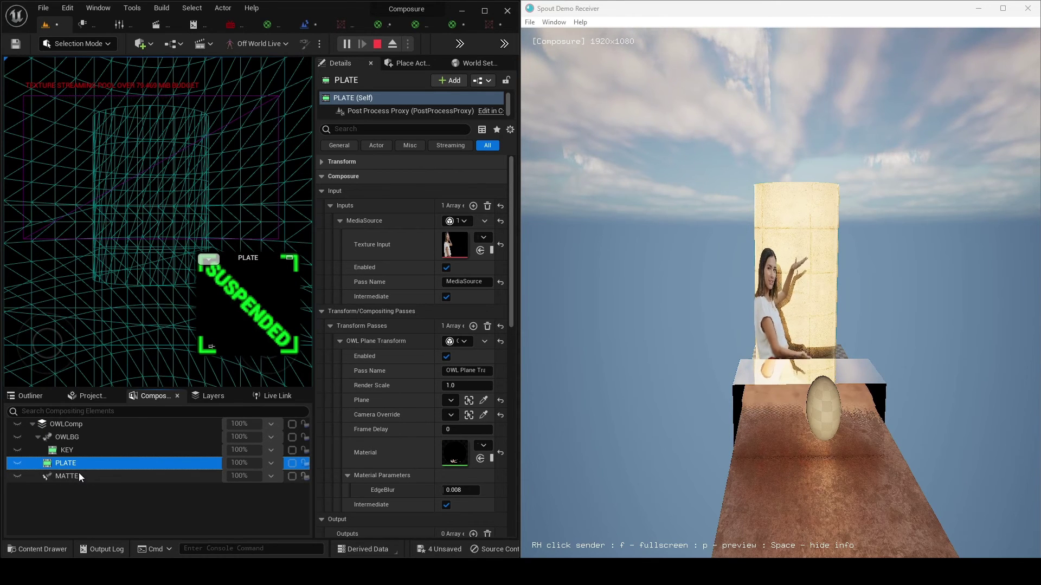
left_click(79, 473)
left_click(83, 426)
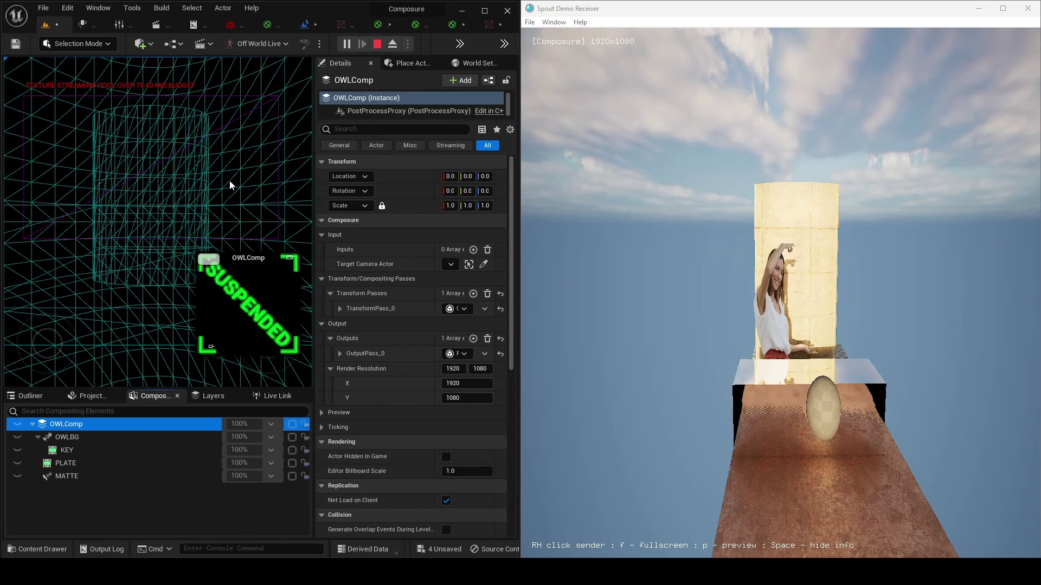
Step: Stop play, maximize the editor, and nudge the Set DLSS/DLAA Mode node left in the Level Blueprint
left_click(376, 44)
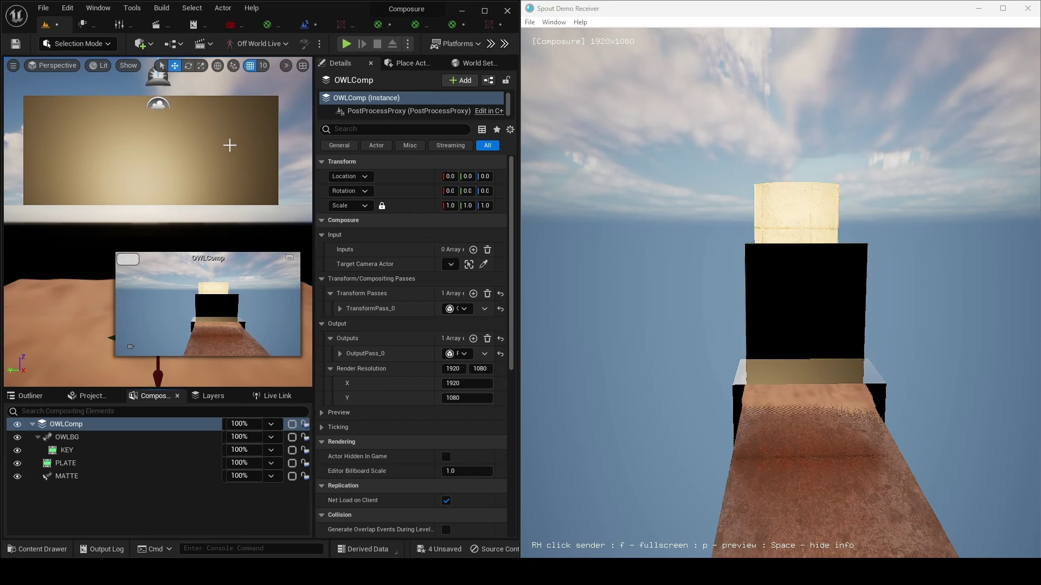
left_click(484, 10)
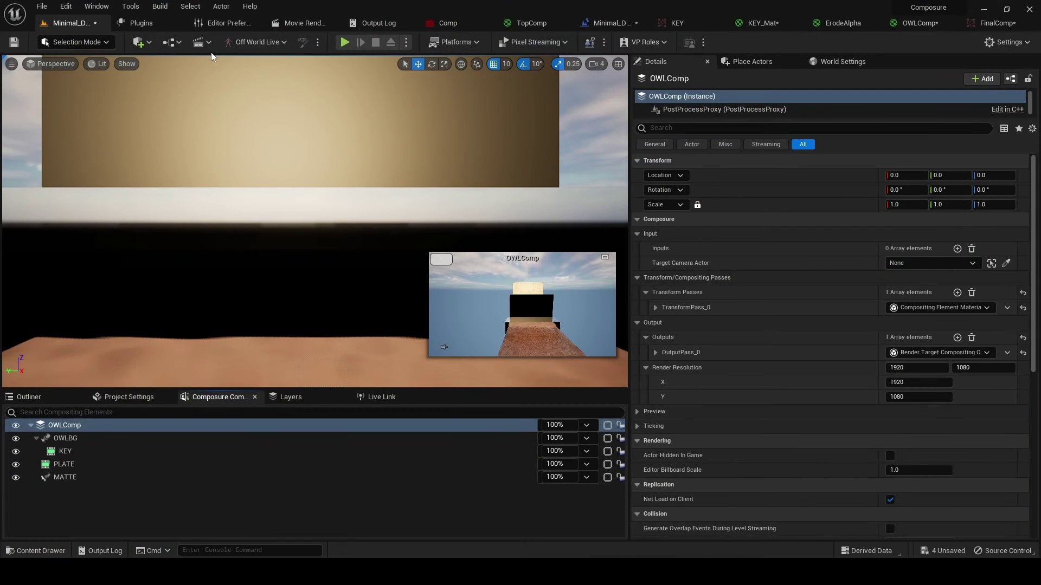
left_click(605, 28)
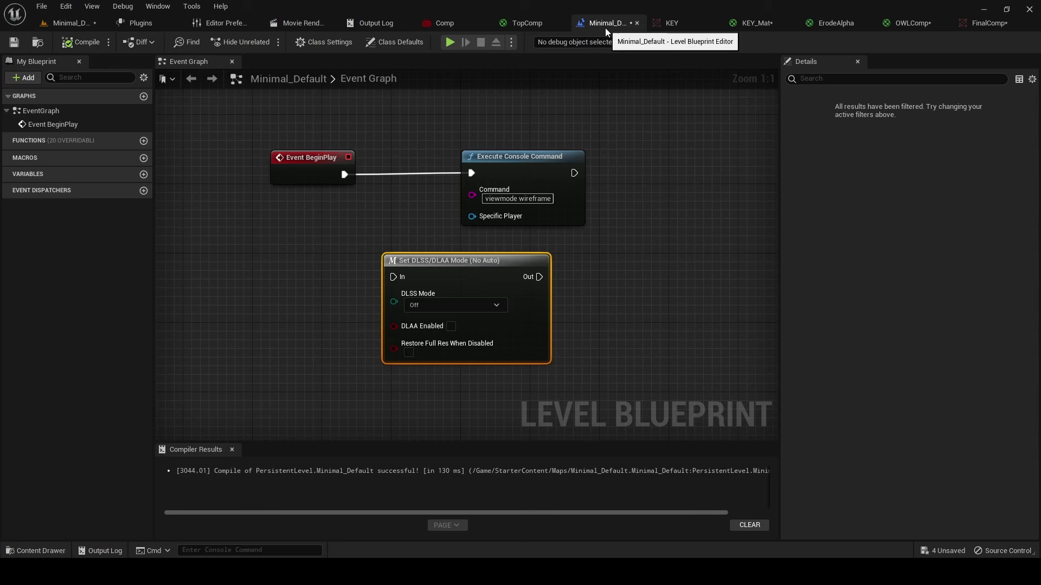
left_click(68, 25)
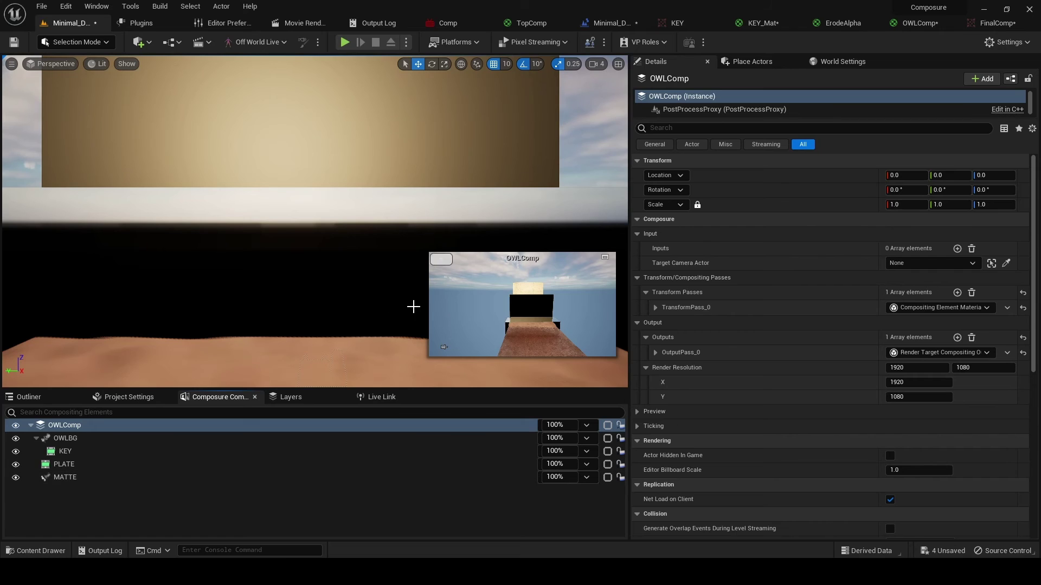
left_click(605, 23)
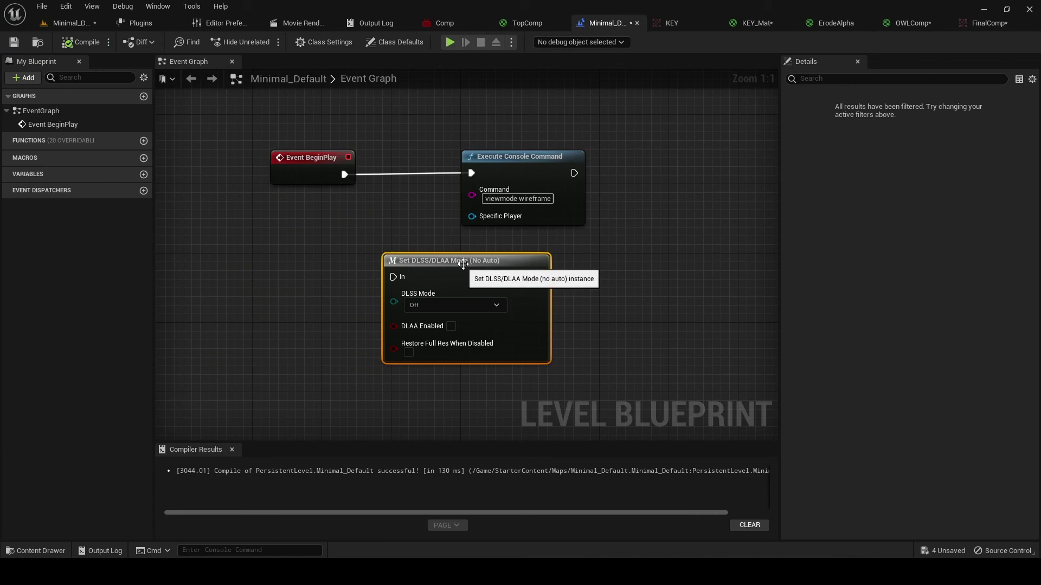
left_click_drag(447, 258, 419, 248)
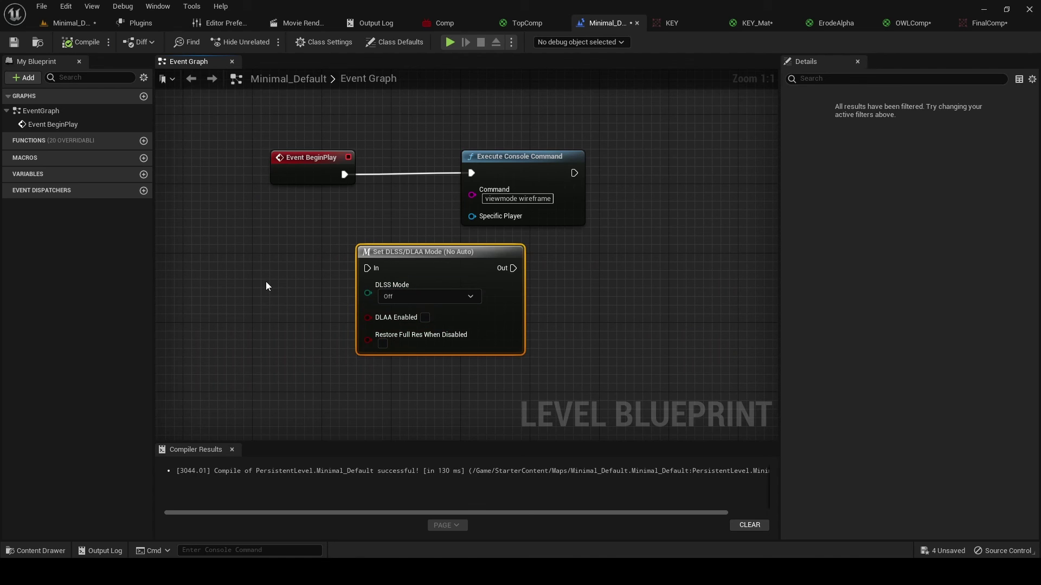
Step: Check the installed NVIDIA DLSS rendering plugins, keep the DLSS Mode node Off, and return to the level
left_click(141, 23)
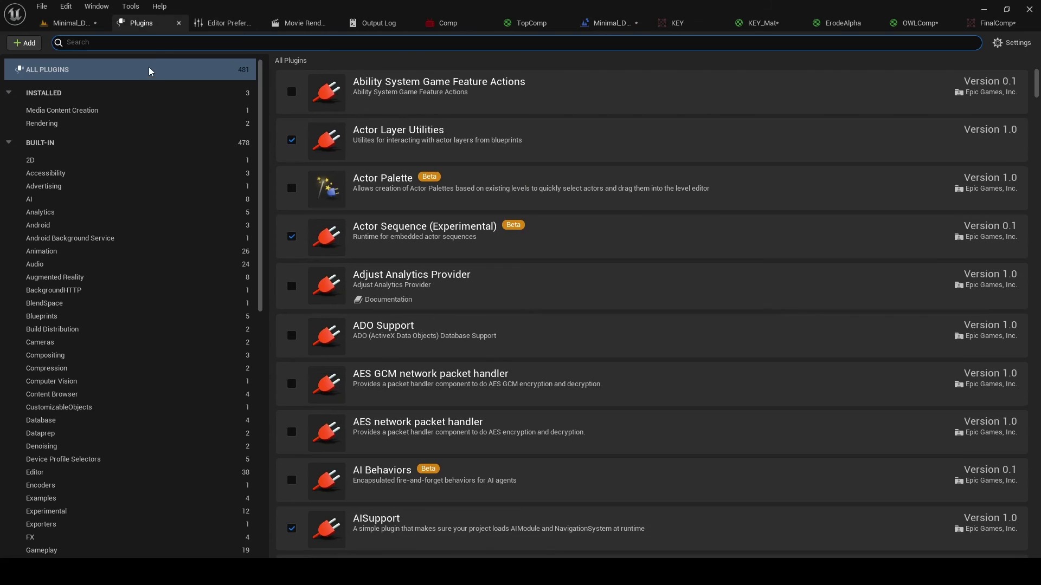
left_click(42, 123)
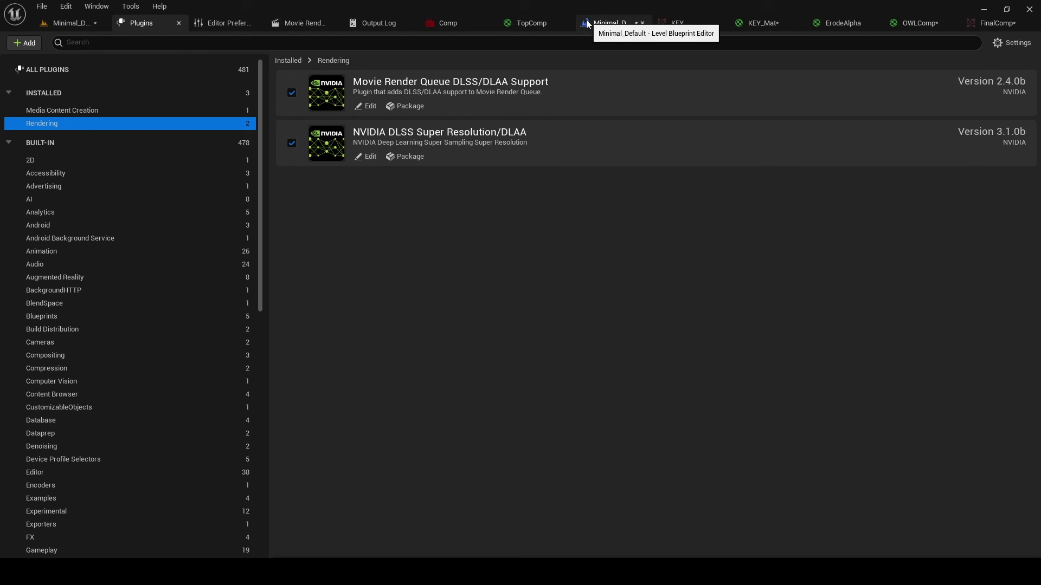
left_click(606, 23)
left_click(413, 301)
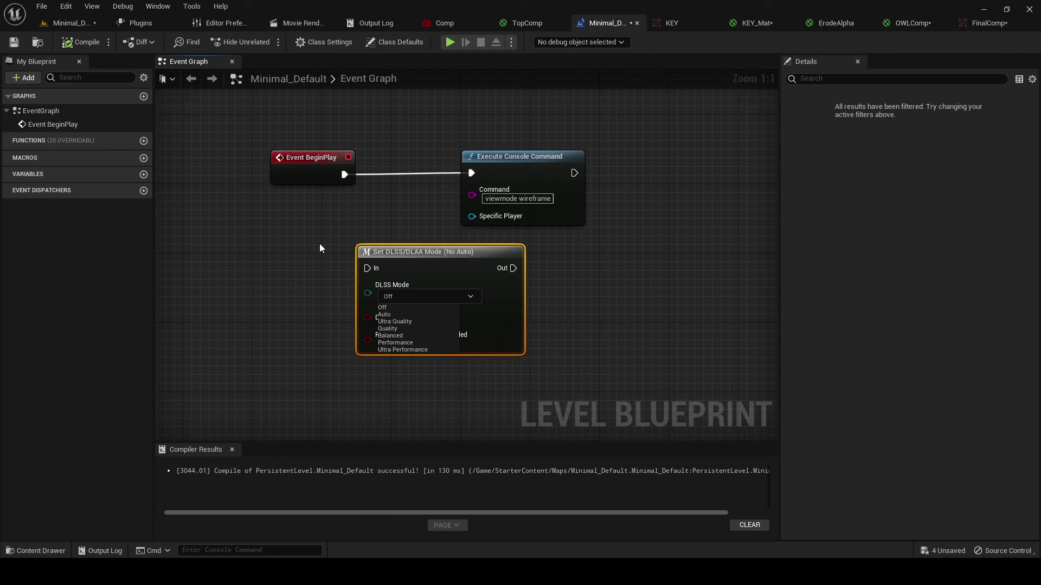
left_click(465, 253)
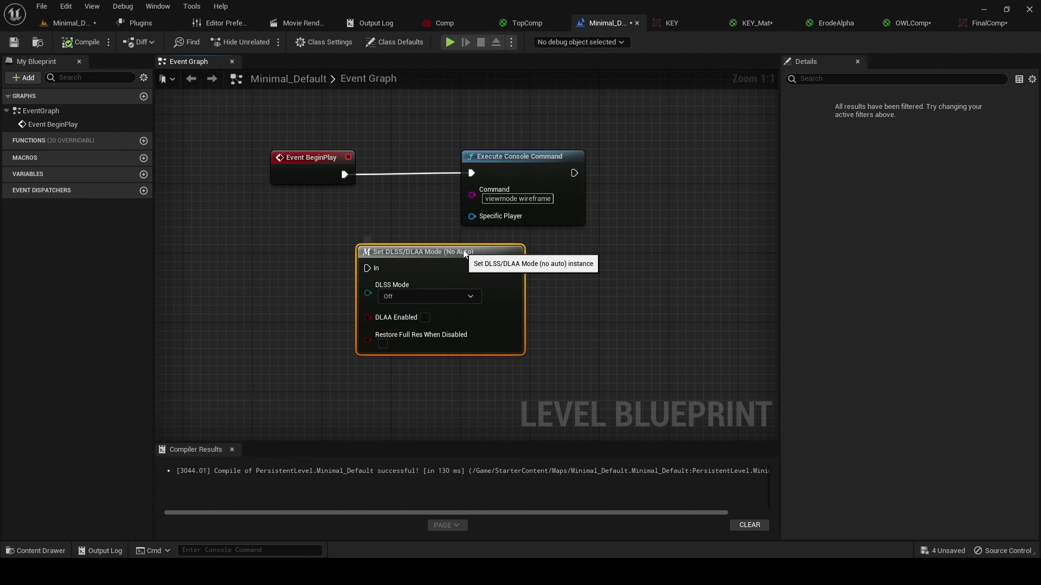
left_click_drag(465, 253, 499, 262)
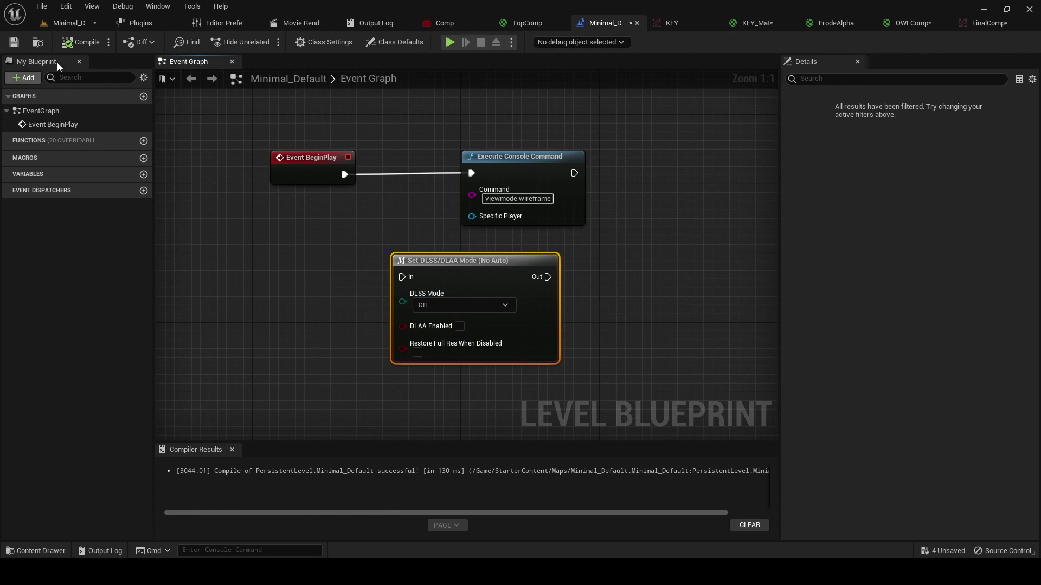
left_click(69, 23)
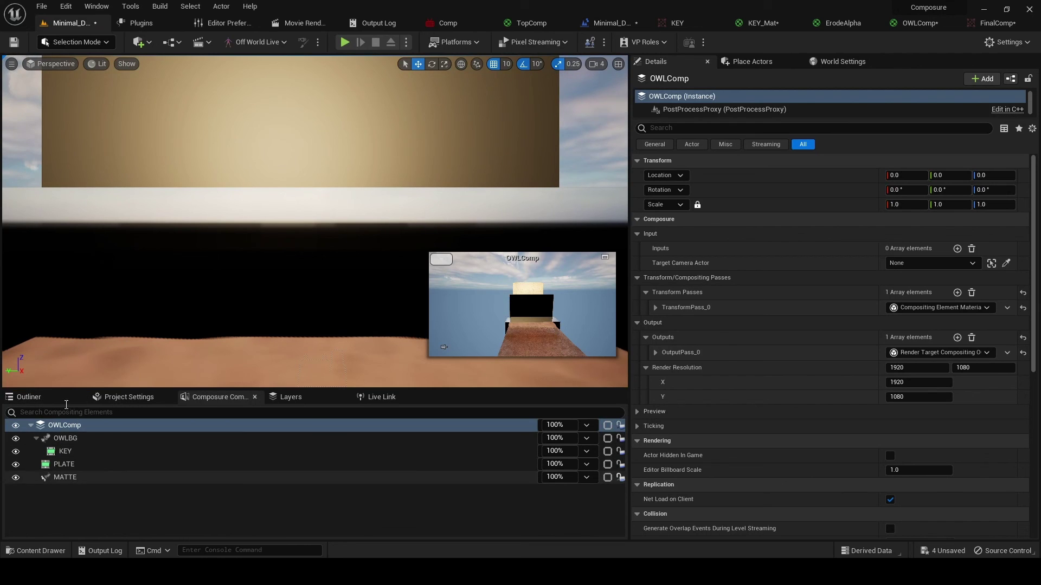